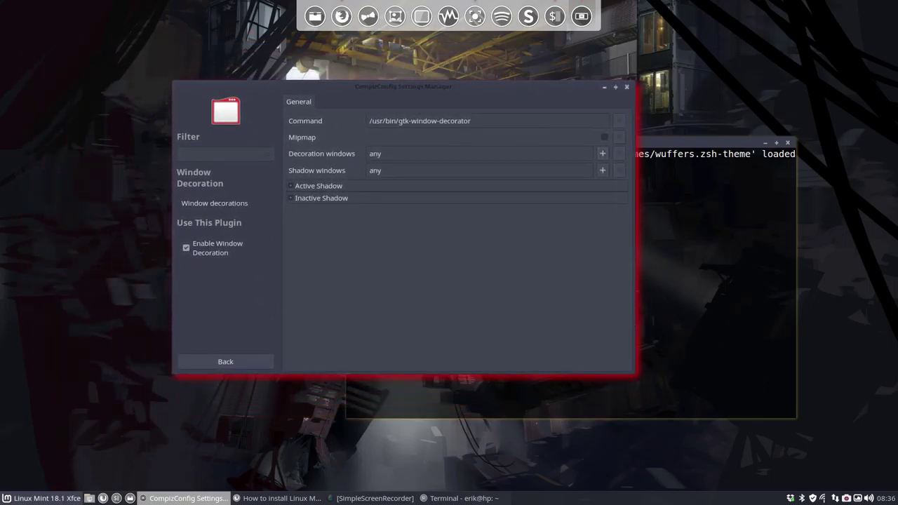
Move the Terminal and CompizConfig Settings Manager windows farther apart to compare their active and inactive shadows.
{"action": "left_click", "coordinate": [696, 141]}
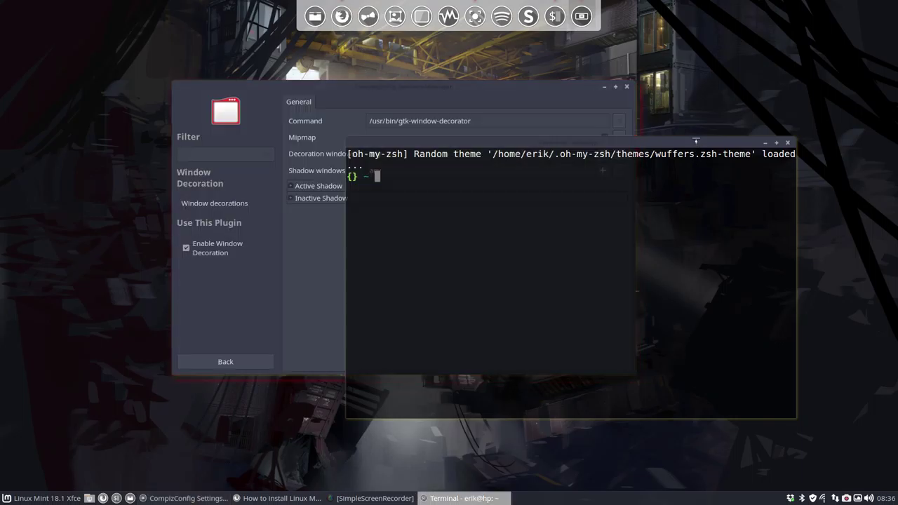
{"action": "left_click_drag", "start_coordinate": [688, 144], "coordinate": [718, 175]}
{"action": "left_click_drag", "start_coordinate": [467, 91], "coordinate": [292, 62]}
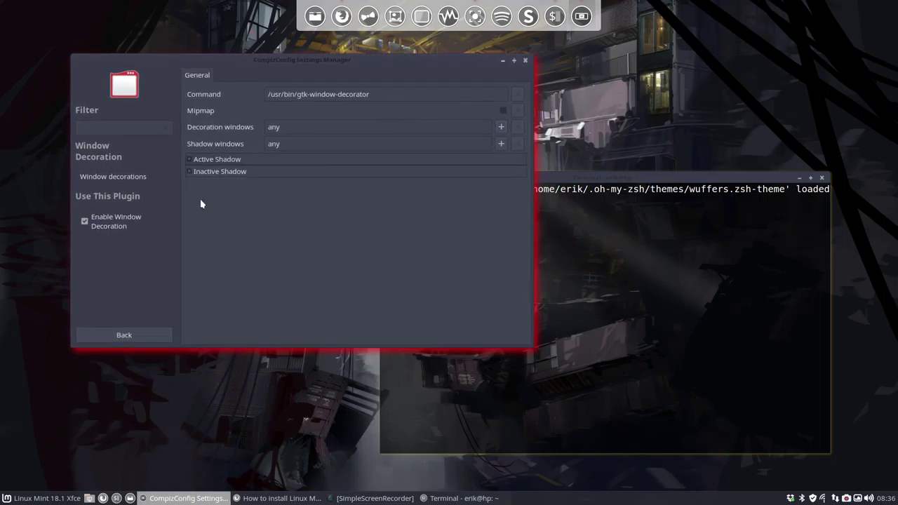
Go back to the plugin list, reopen the Window Decoration plugin and expand its Active Shadow settings.
{"action": "left_click", "coordinate": [123, 340]}
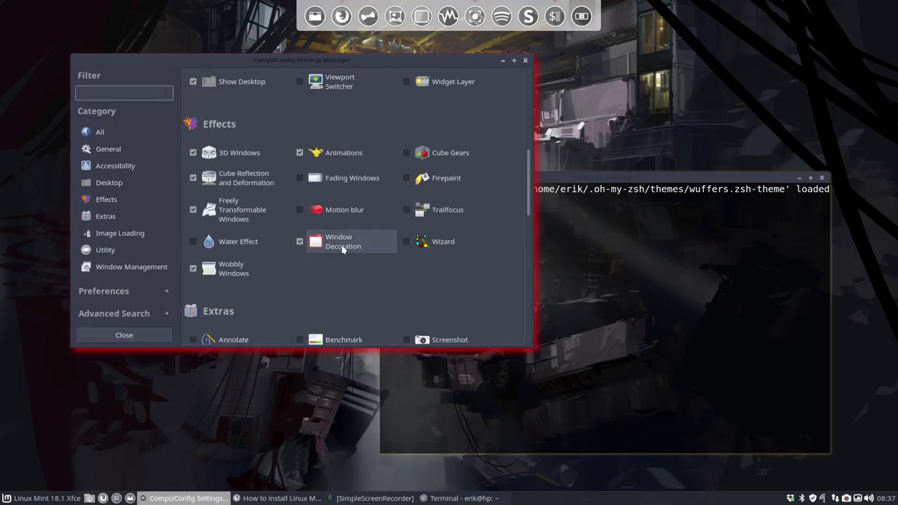
{"action": "left_click", "coordinate": [30, 499]}
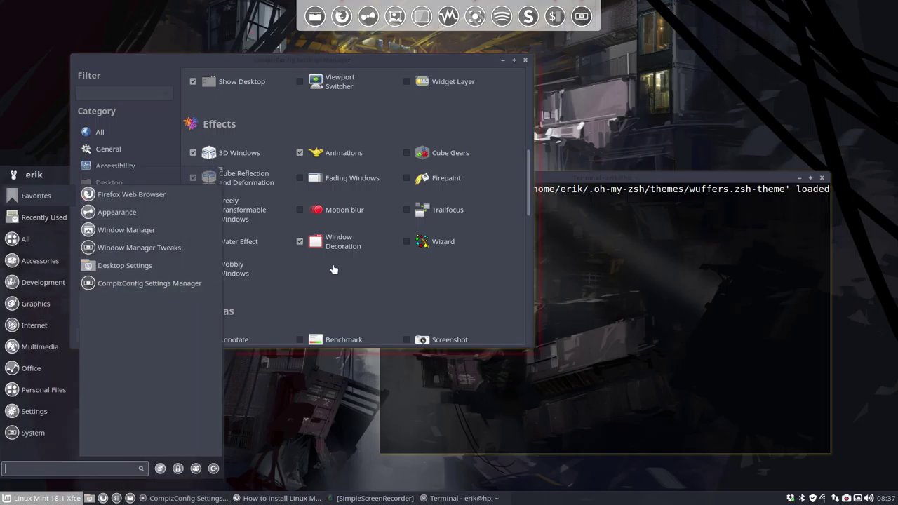
{"action": "left_click", "coordinate": [375, 266]}
{"action": "left_click", "coordinate": [349, 250]}
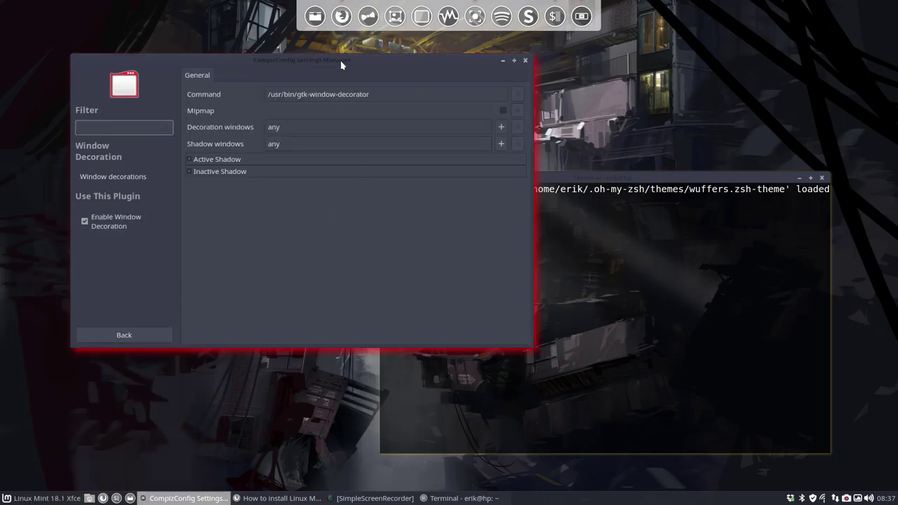
{"action": "mouse_move", "coordinate": [342, 65]}
{"action": "left_mouse_down"}
{"action": "mouse_move", "coordinate": [507, 86]}
{"action": "mouse_move", "coordinate": [339, 80]}
{"action": "left_mouse_up"}
{"action": "left_click", "coordinate": [351, 185]}
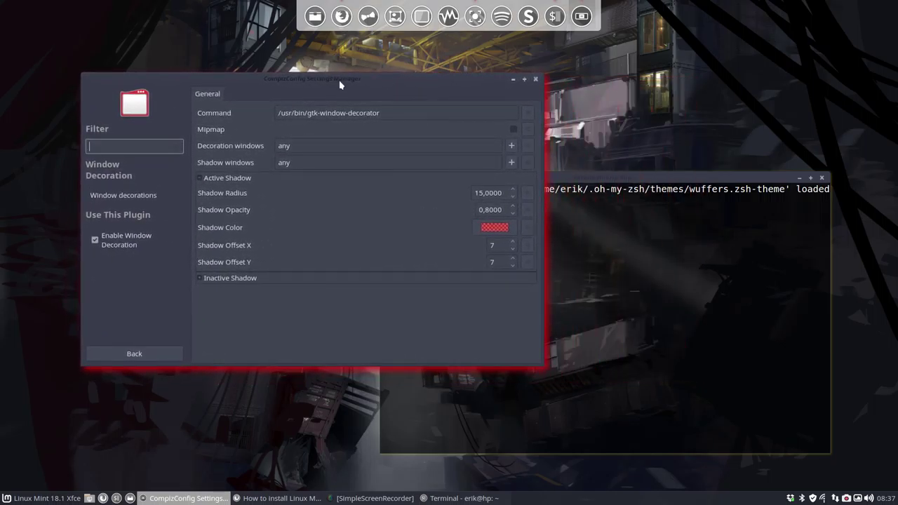
Raise the active shadow radius to 15,6 and switch between the windows to check the effect.
{"action": "left_click", "coordinate": [483, 191]}
{"action": "double_click", "coordinate": [515, 189]}
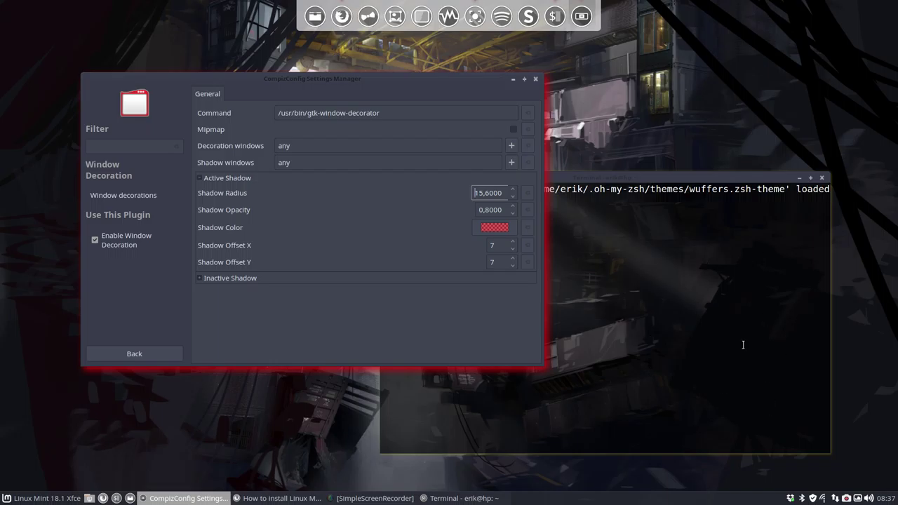
{"action": "key", "text": "alt+F9"}
{"action": "key", "text": "alt+Tab"}
Raise the active shadow opacity past 1,58, trying a value of 10.
{"action": "left_click", "coordinate": [513, 206]}
{"action": "scroll", "coordinate": [513, 208], "scroll_direction": "up", "scroll_amount": 17}
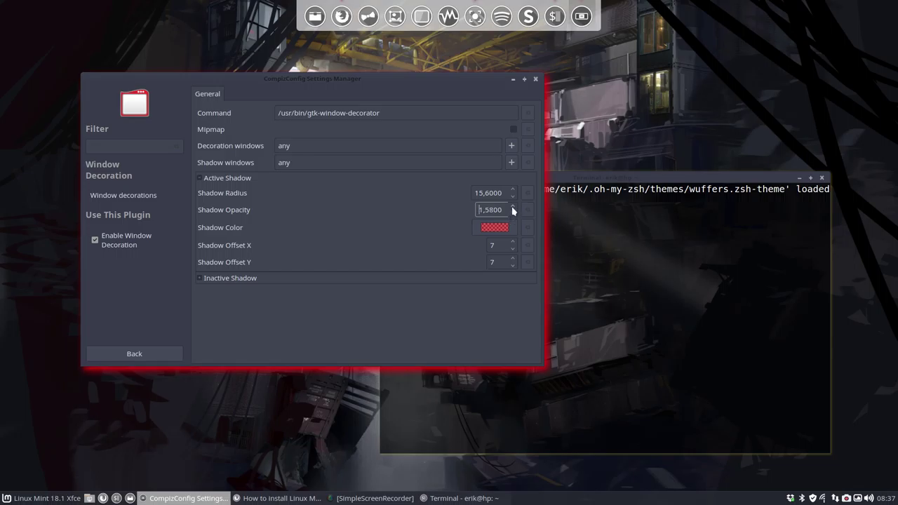
{"action": "scroll", "coordinate": [513, 210], "scroll_direction": "up", "scroll_amount": 20}
{"action": "key", "text": "ctrl+a"}
{"action": "type", "text": "10"}
{"action": "key", "text": "Return"}
Change the active shadow radius to 11,9 and lower its opacity to 0,5, checking the shadow against the Terminal window.
{"action": "left_click", "coordinate": [504, 192]}
{"action": "left_click_drag", "start_coordinate": [503, 192], "coordinate": [464, 191]}
{"action": "type", "text": "50"}
{"action": "key", "text": "Return"}
{"action": "left_click", "coordinate": [513, 214]}
{"action": "left_click_drag", "start_coordinate": [513, 218], "coordinate": [513, 218]}
{"action": "left_click_drag", "start_coordinate": [513, 218], "coordinate": [513, 219]}
{"action": "left_click_drag", "start_coordinate": [513, 218], "coordinate": [513, 219]}
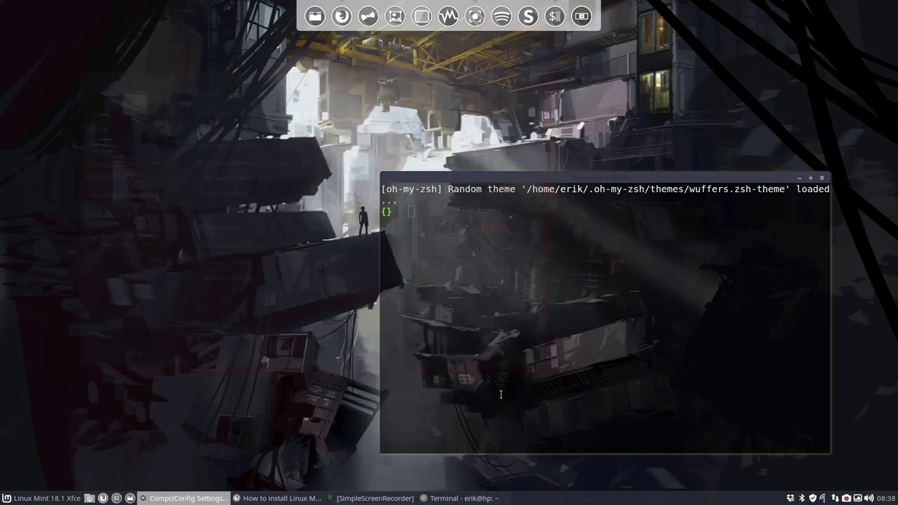
{"action": "left_click", "coordinate": [360, 234]}
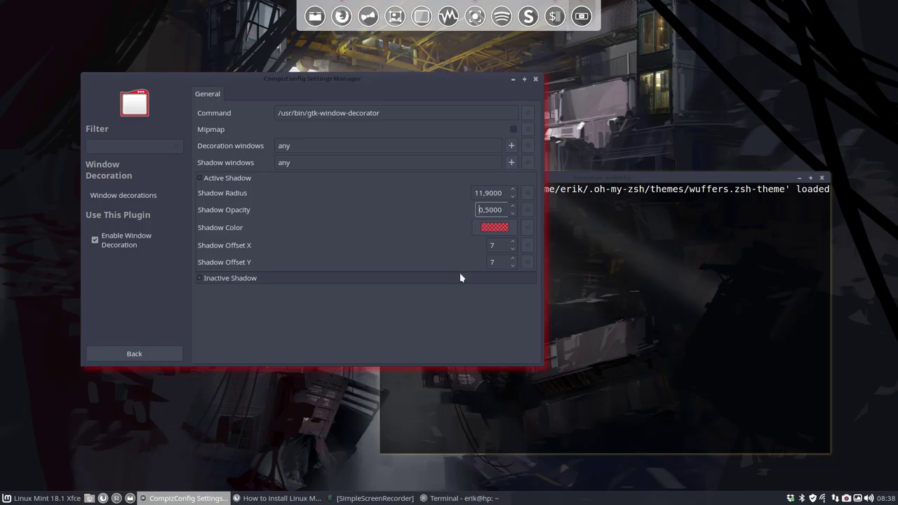
Set the active shadow's X and Y offsets to 16.
{"action": "left_click", "coordinate": [512, 242]}
{"action": "left_click", "coordinate": [513, 243]}
{"action": "left_click", "coordinate": [512, 242]}
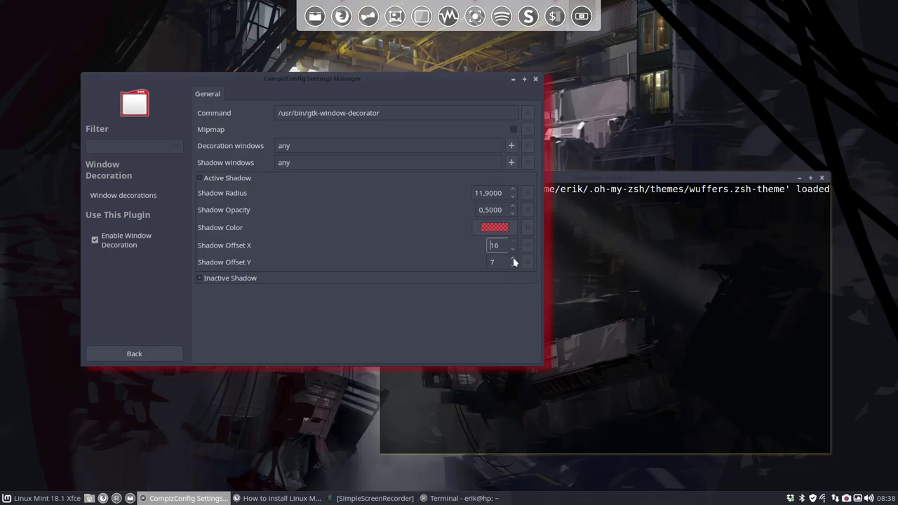
{"action": "left_click", "coordinate": [513, 259]}
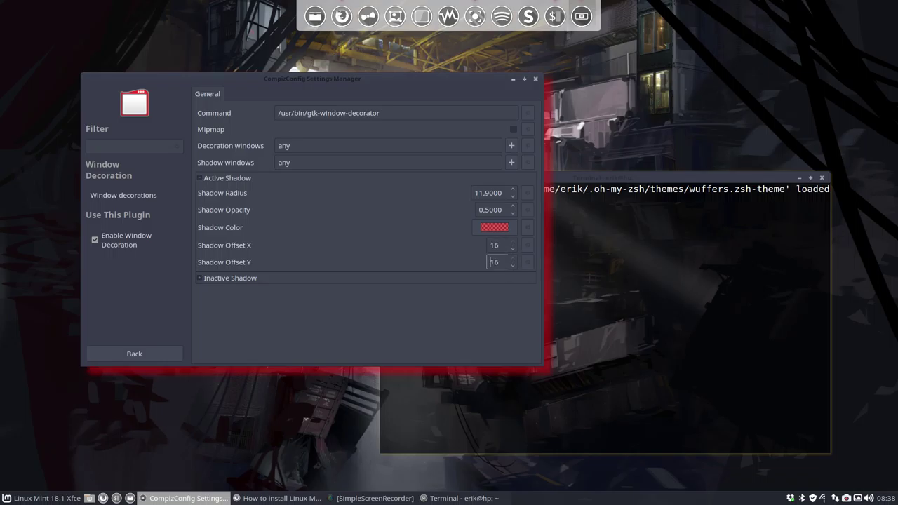
Lower the active shadow opacity to nearly zero and raise it again to 0,31.
{"action": "left_click", "coordinate": [513, 214]}
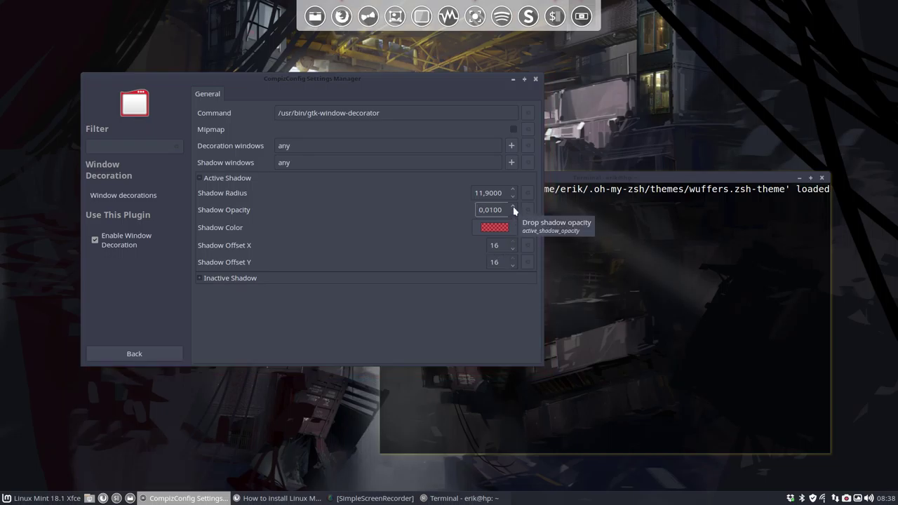
{"action": "left_click", "coordinate": [513, 207]}
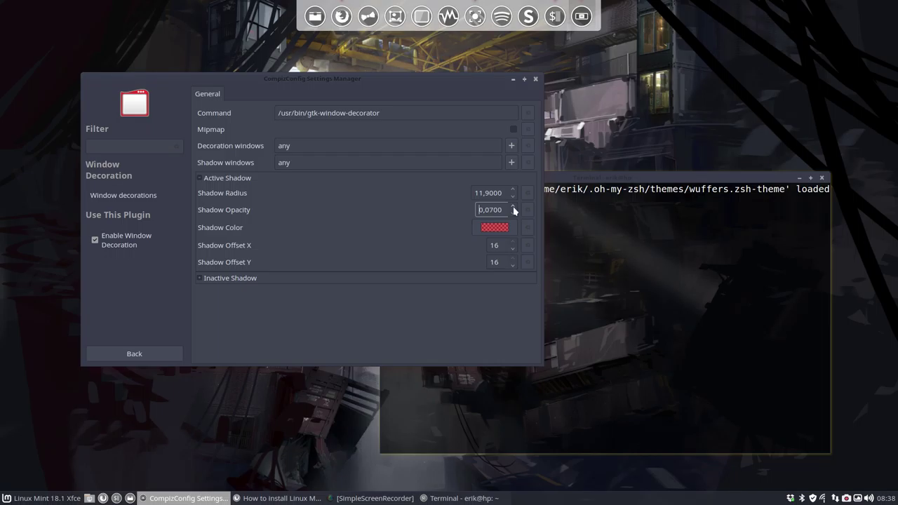
{"action": "left_click", "coordinate": [513, 208]}
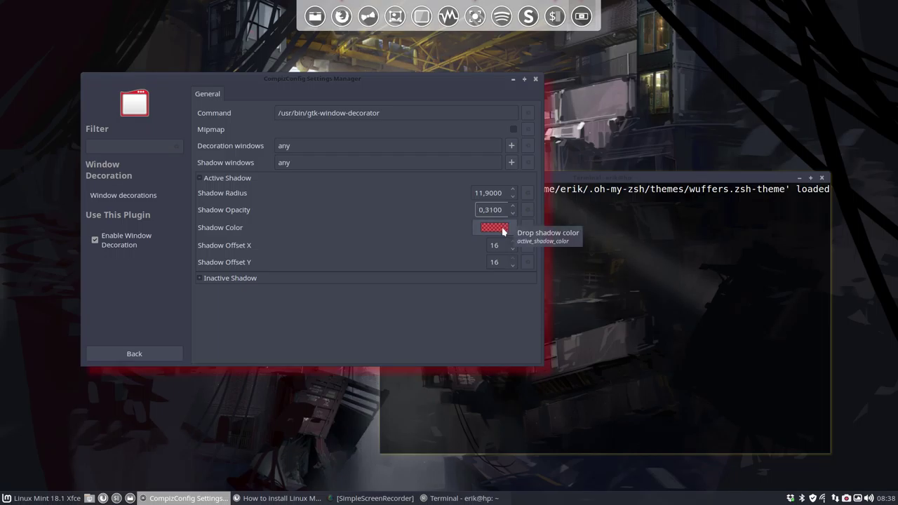
Set the active shadow color to #000000 and move the settings window to check the shadow.
{"action": "left_click", "coordinate": [497, 228]}
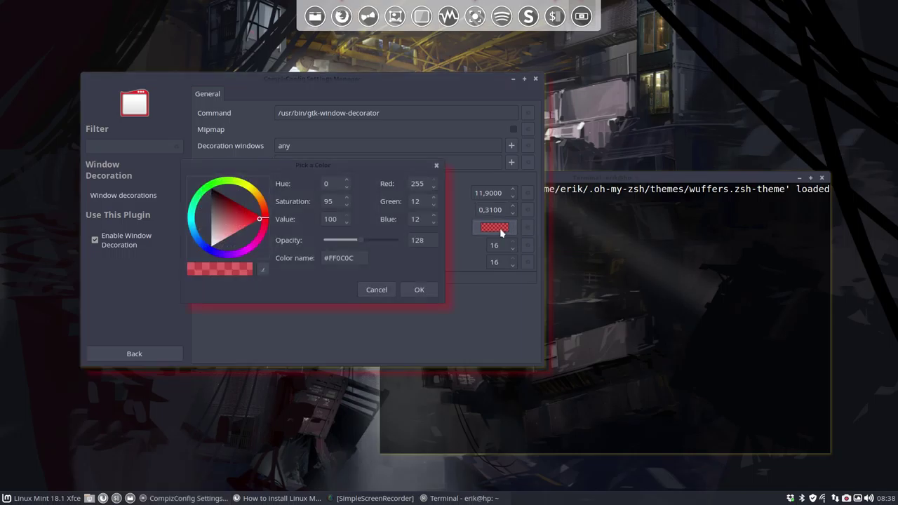
{"action": "left_click_drag", "start_coordinate": [261, 219], "coordinate": [210, 188]}
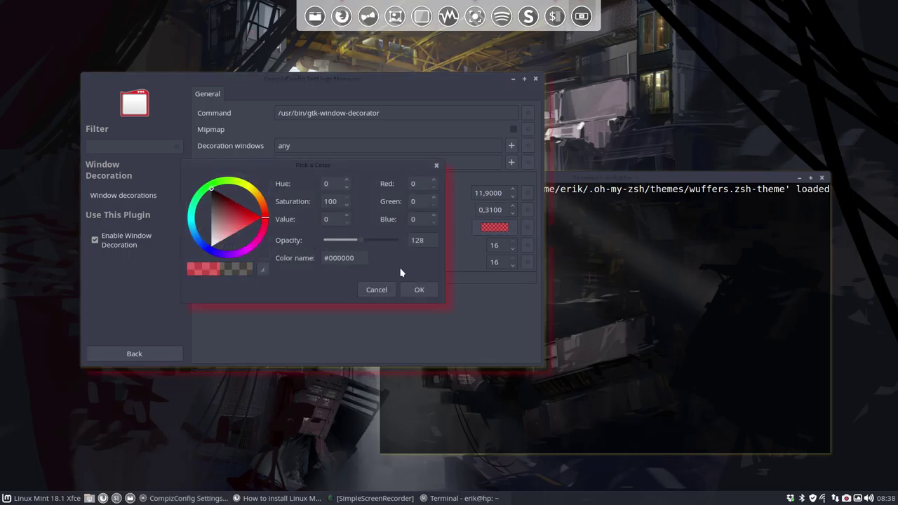
{"action": "left_click", "coordinate": [419, 290]}
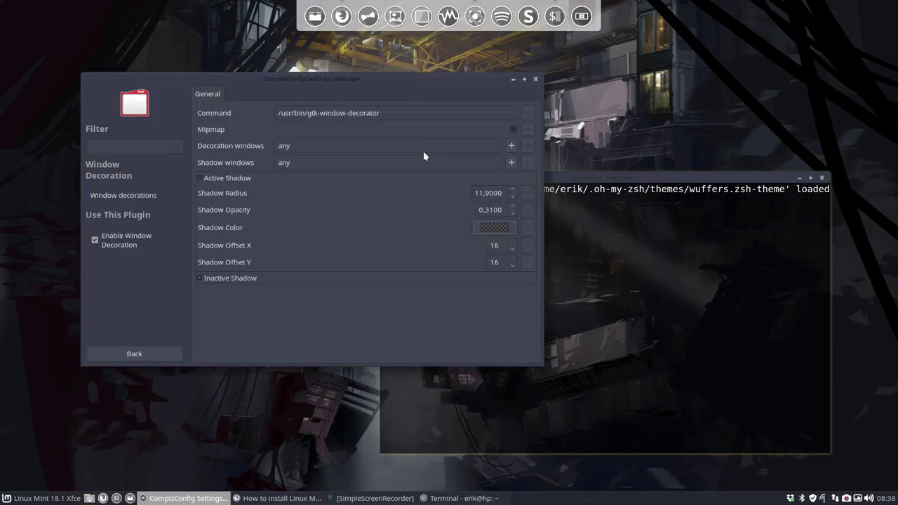
{"action": "left_click_drag", "start_coordinate": [434, 86], "coordinate": [397, 62]}
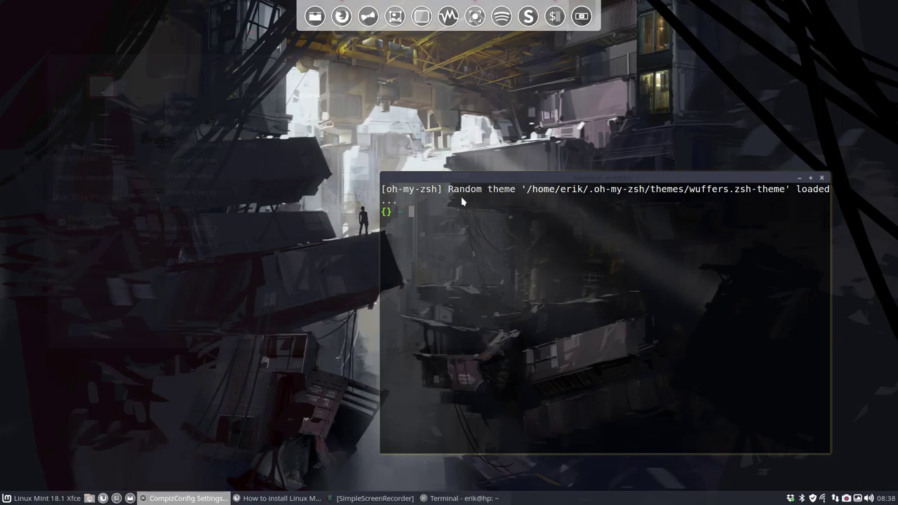
{"action": "left_click", "coordinate": [344, 203]}
{"action": "left_click", "coordinate": [504, 297]}
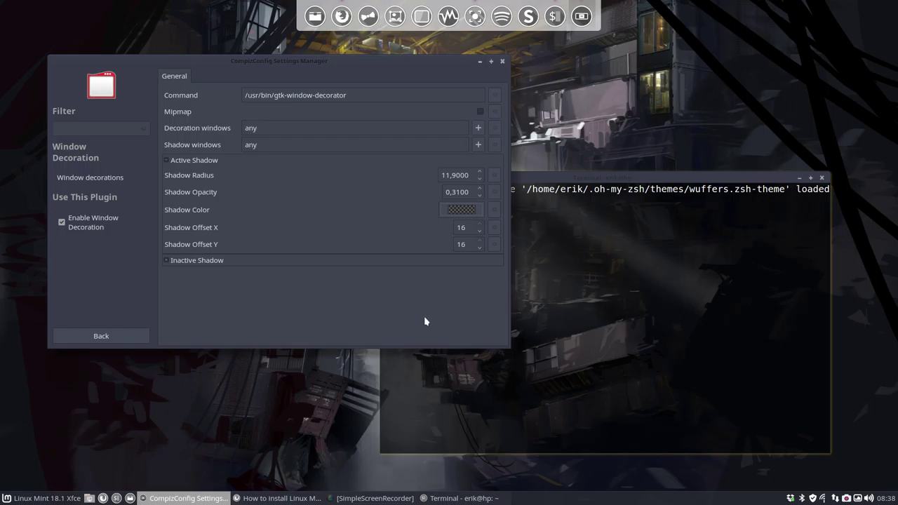
Return to the plugin list and disable the Dim Inactive plugin under Accessibility.
{"action": "left_click", "coordinate": [111, 334]}
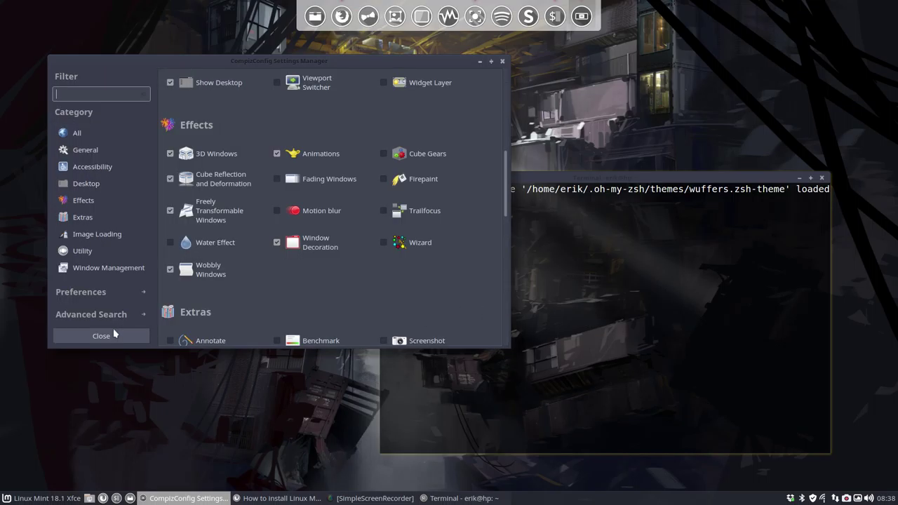
{"action": "scroll", "coordinate": [270, 275], "scroll_direction": "up", "scroll_amount": 5}
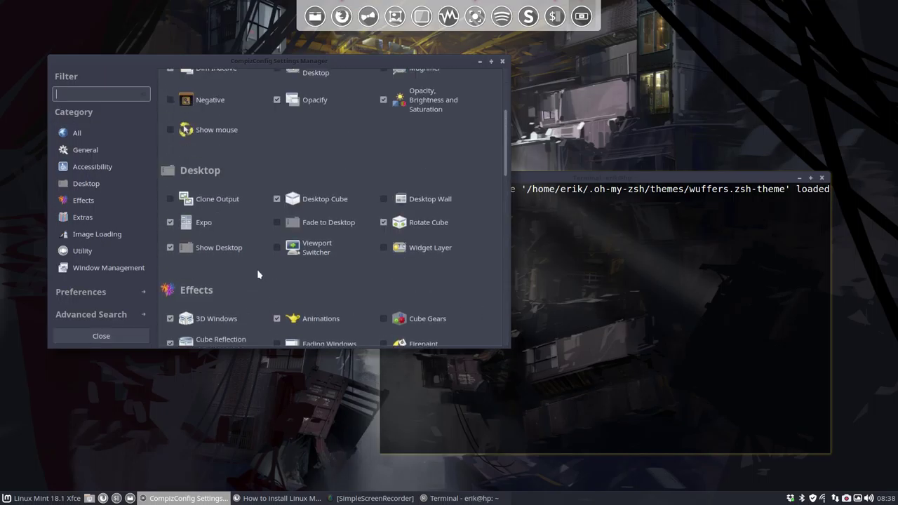
{"action": "scroll", "coordinate": [260, 274], "scroll_direction": "up", "scroll_amount": 3}
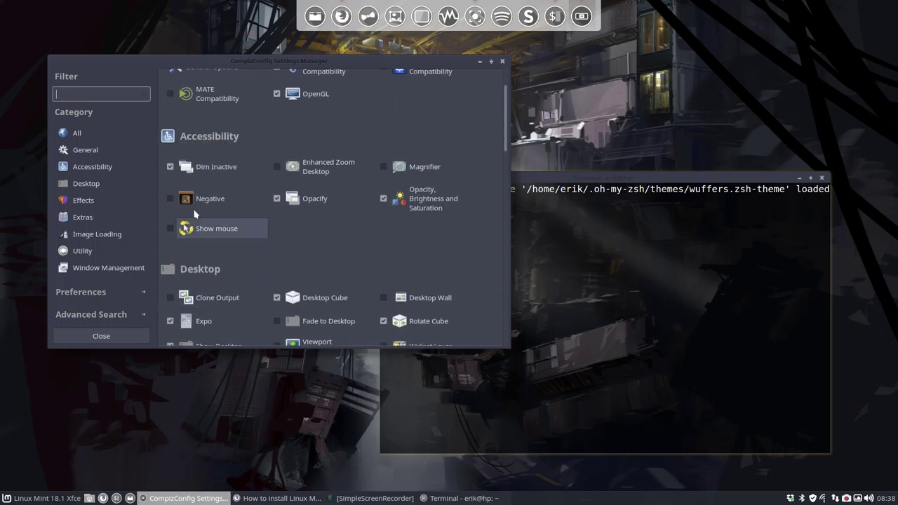
{"action": "left_click", "coordinate": [170, 167]}
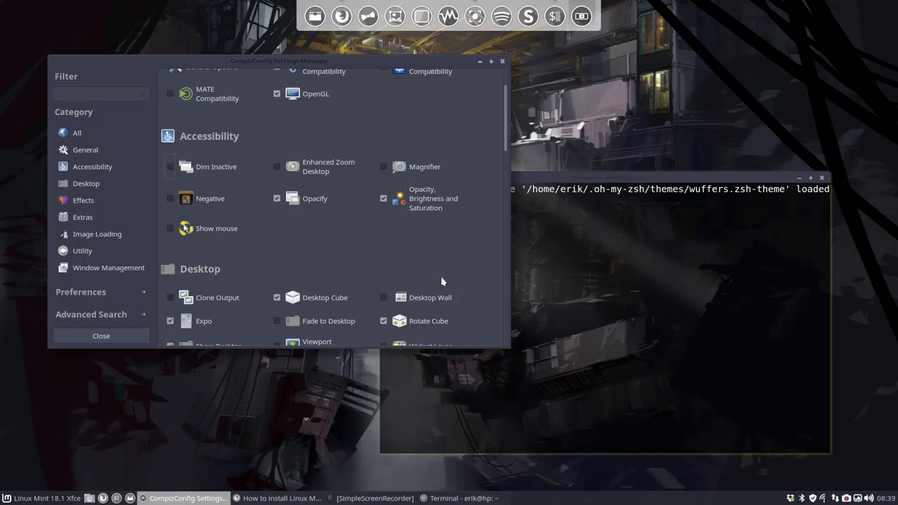
Switch between the Terminal and settings windows to compare them without dimming, and re-enable Dim Inactive.
{"action": "left_click", "coordinate": [619, 361]}
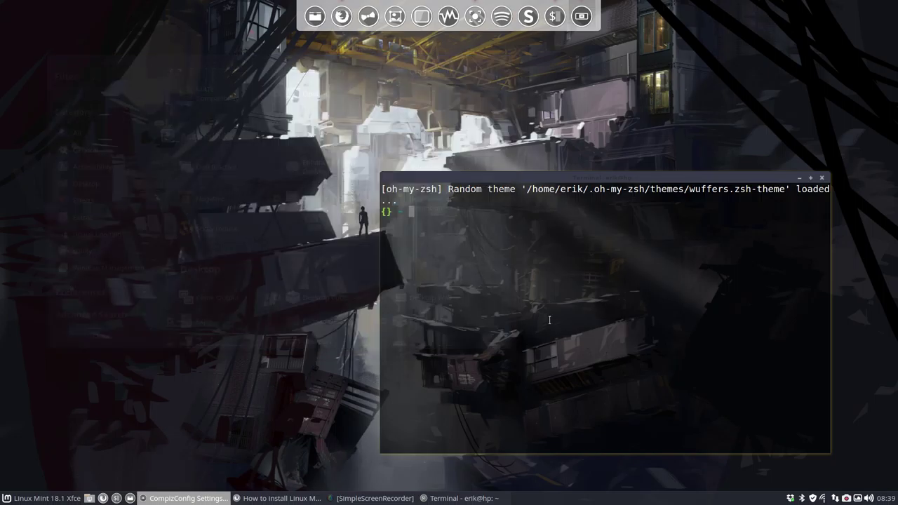
{"action": "left_click", "coordinate": [368, 225]}
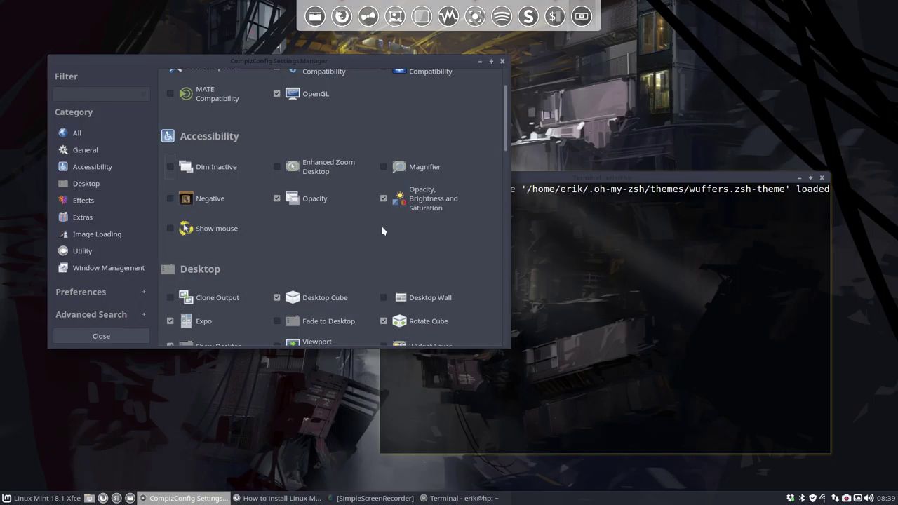
{"action": "left_click", "coordinate": [622, 331]}
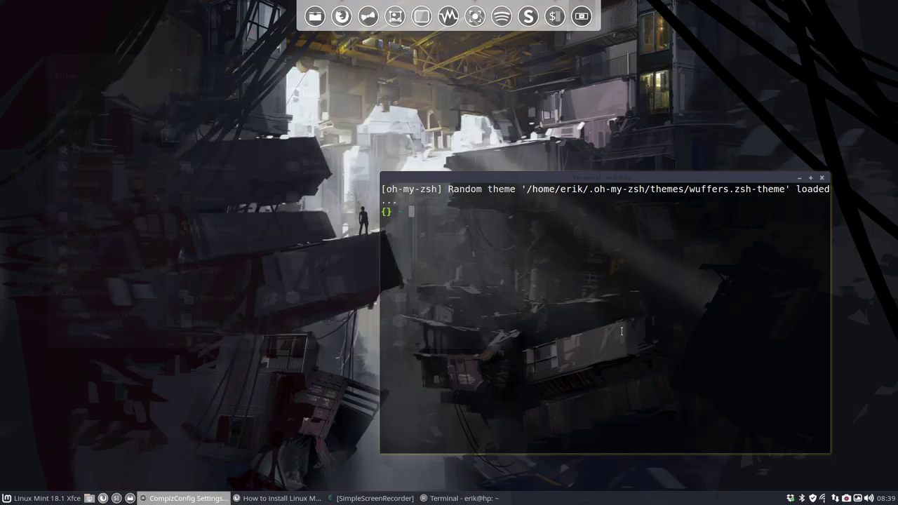
{"action": "left_click", "coordinate": [379, 251]}
{"action": "left_click", "coordinate": [170, 166]}
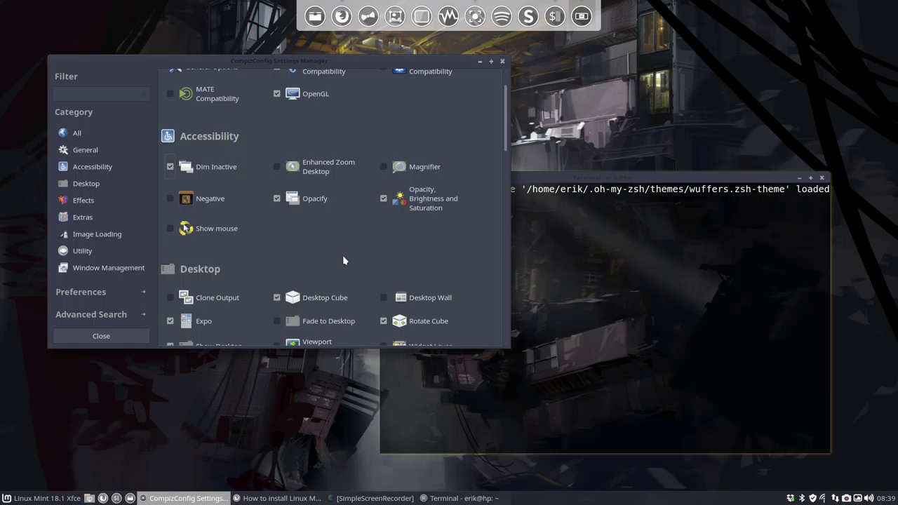
Disable the Opacify plugin and open Window Decoration with its Active Shadow and Inactive Shadow settings expanded.
{"action": "scroll", "coordinate": [343, 260], "scroll_direction": "up", "scroll_amount": 2}
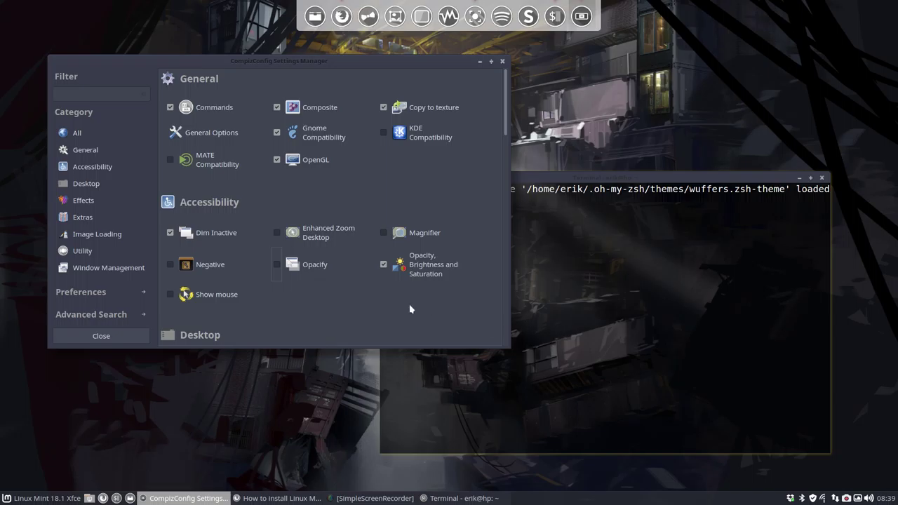
{"action": "scroll", "coordinate": [340, 298], "scroll_direction": "down", "scroll_amount": 5}
{"action": "scroll", "coordinate": [318, 282], "scroll_direction": "down", "scroll_amount": 4}
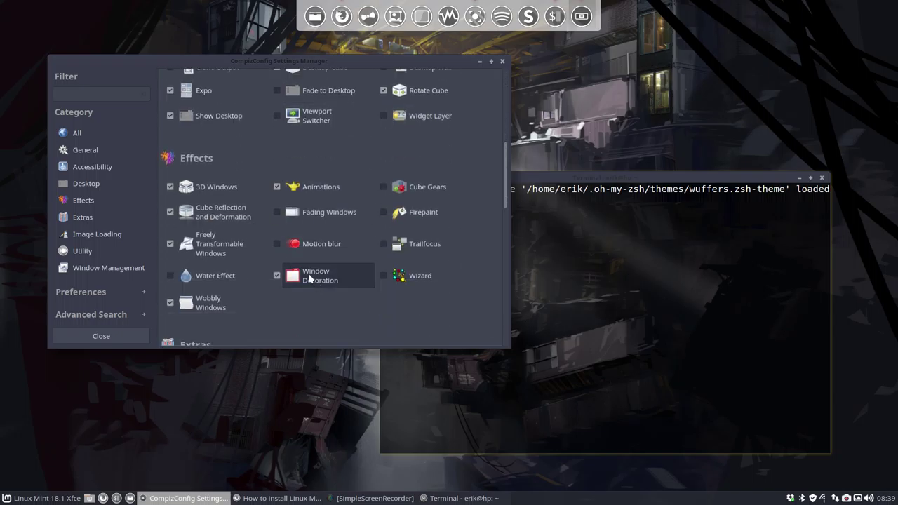
{"action": "left_click", "coordinate": [318, 282]}
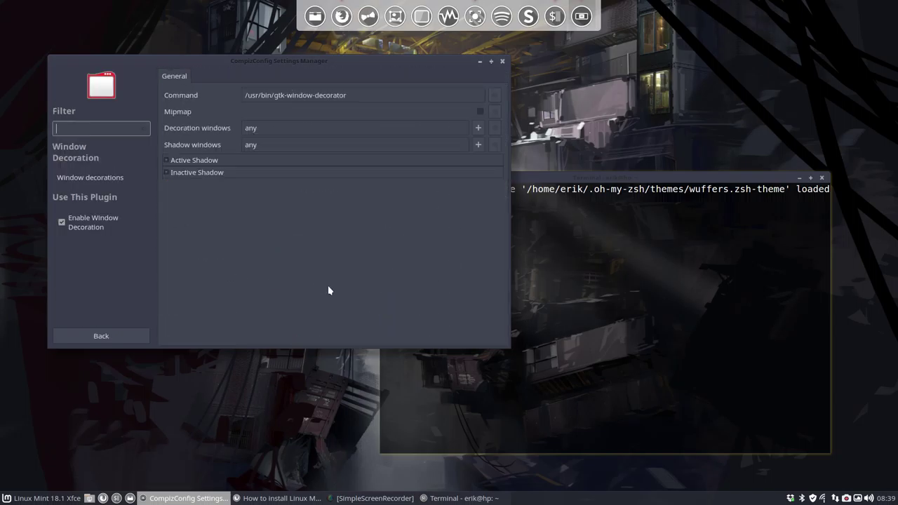
{"action": "left_click", "coordinate": [167, 160]}
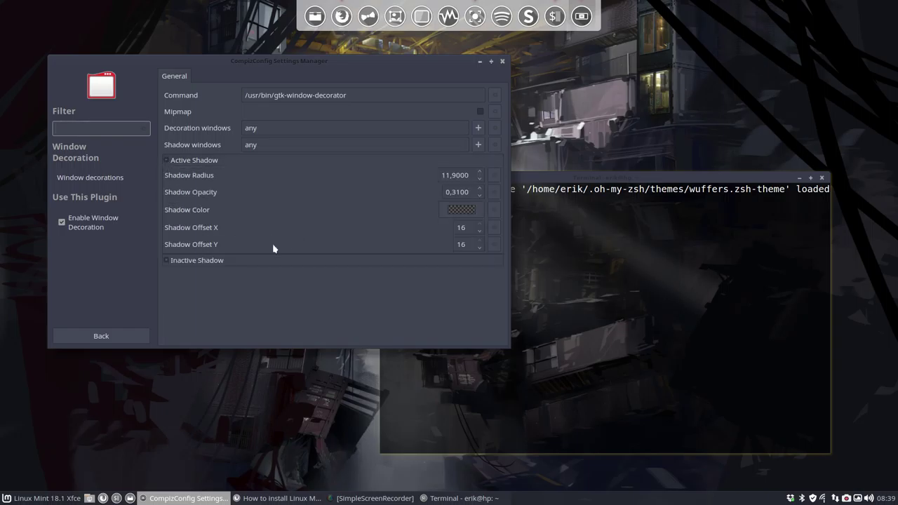
{"action": "left_click", "coordinate": [164, 261]}
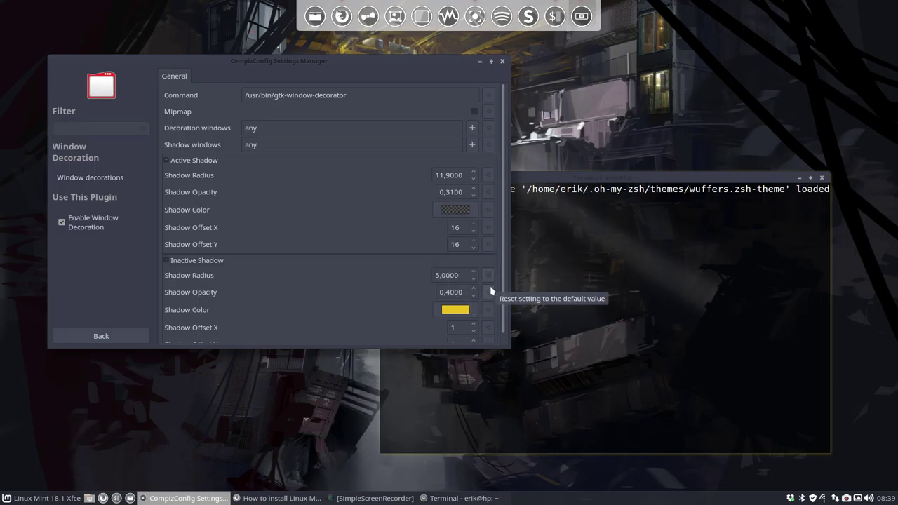
Reset the inactive shadow color and the active shadow's offsets, opacity and radius to their default values.
{"action": "left_click", "coordinate": [490, 309]}
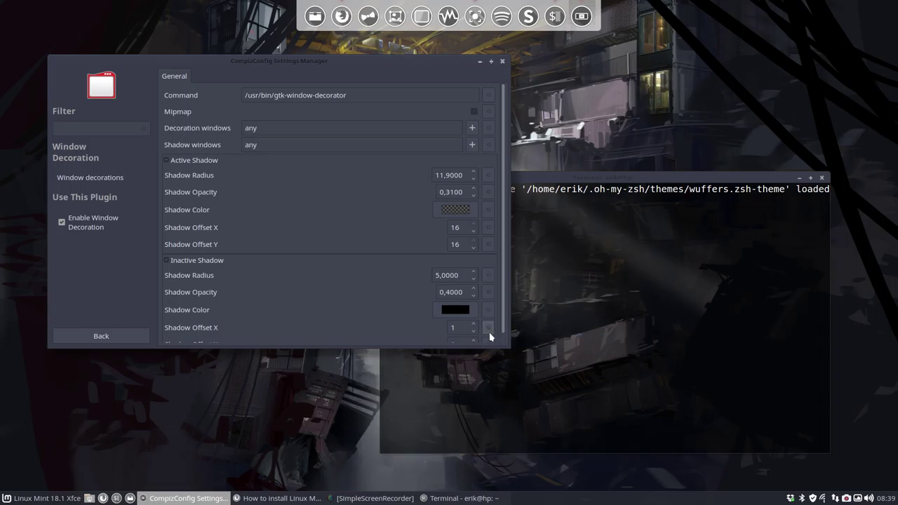
{"action": "left_click", "coordinate": [490, 229]}
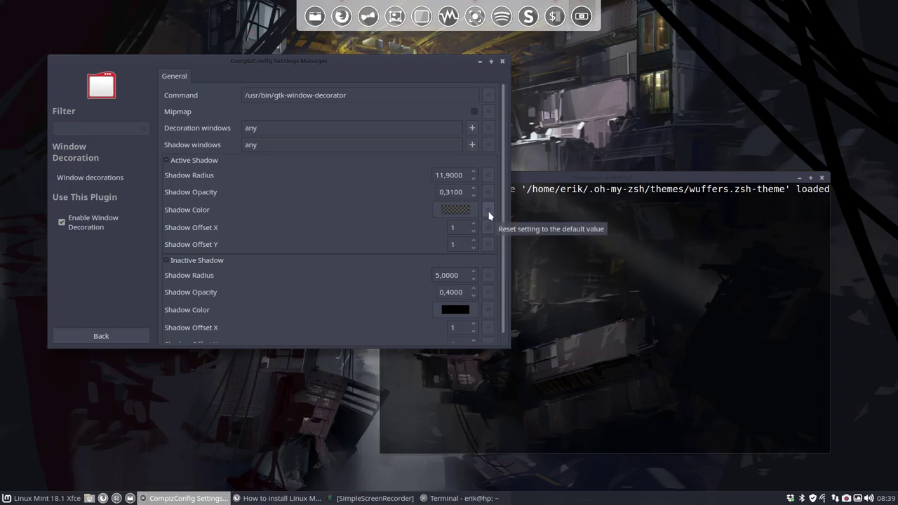
{"action": "left_click", "coordinate": [488, 192]}
{"action": "left_click", "coordinate": [490, 175]}
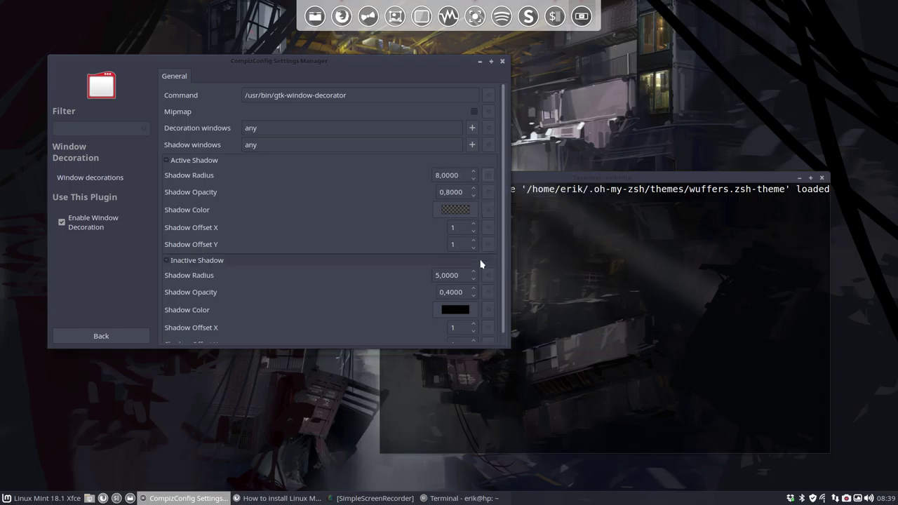
Move the Terminal window slightly away to check its shadow, and return to the settings window.
{"action": "left_click", "coordinate": [669, 286]}
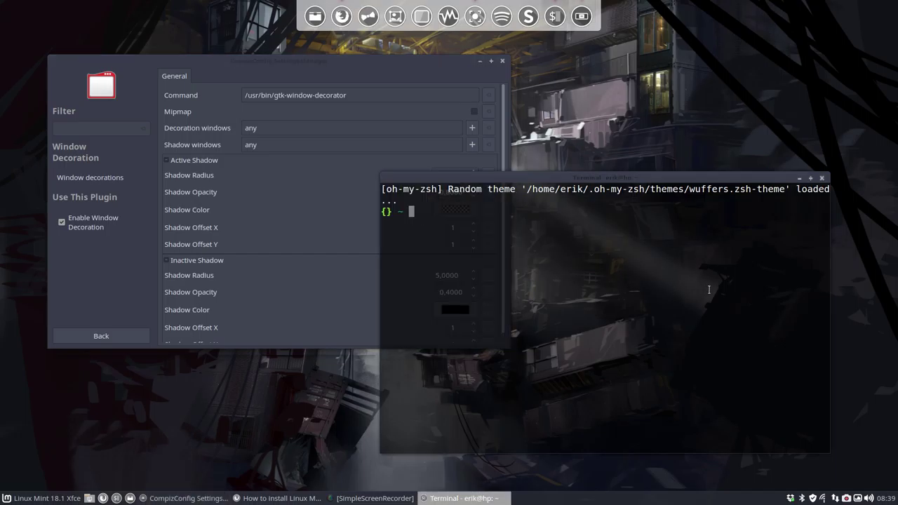
{"action": "left_click_drag", "start_coordinate": [710, 179], "coordinate": [730, 179]}
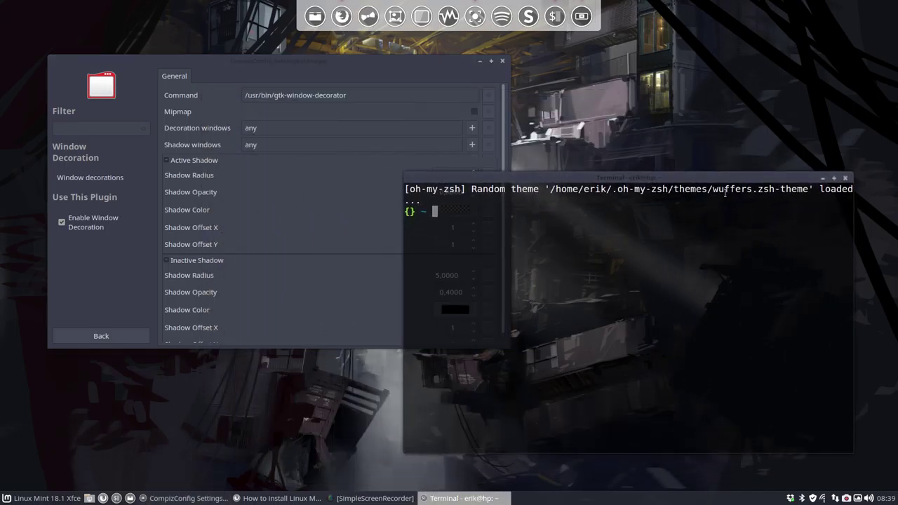
{"action": "left_click", "coordinate": [361, 62]}
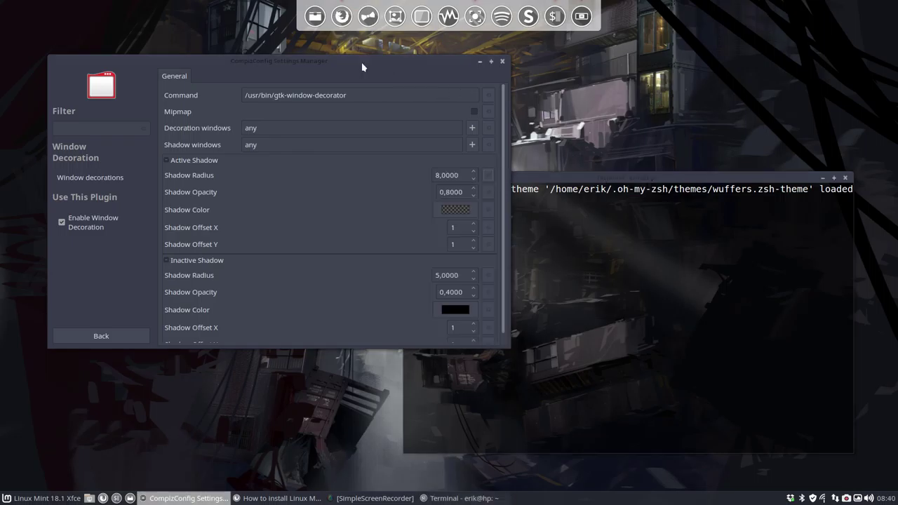
Set the active shadow radius to 12.
{"action": "left_click", "coordinate": [474, 174]}
{"action": "scroll", "coordinate": [474, 175], "scroll_direction": "up", "scroll_amount": 16}
{"action": "scroll", "coordinate": [249, 276], "scroll_direction": "down", "scroll_amount": 1}
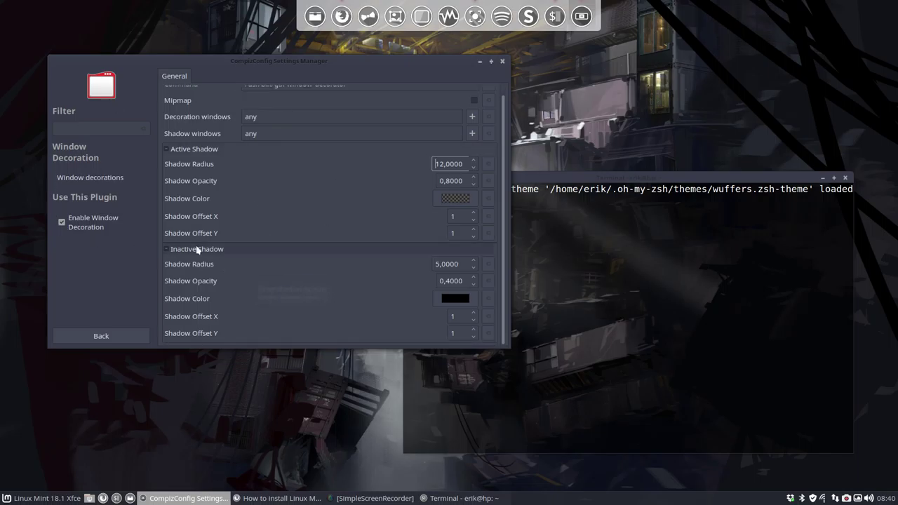